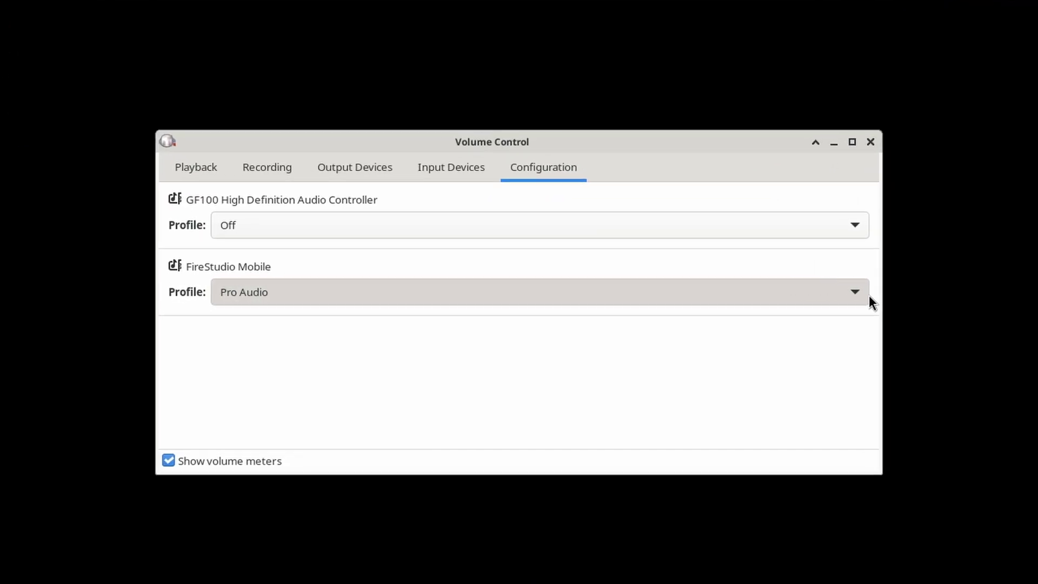
{"action": "left_click", "coordinate": [757, 296]}
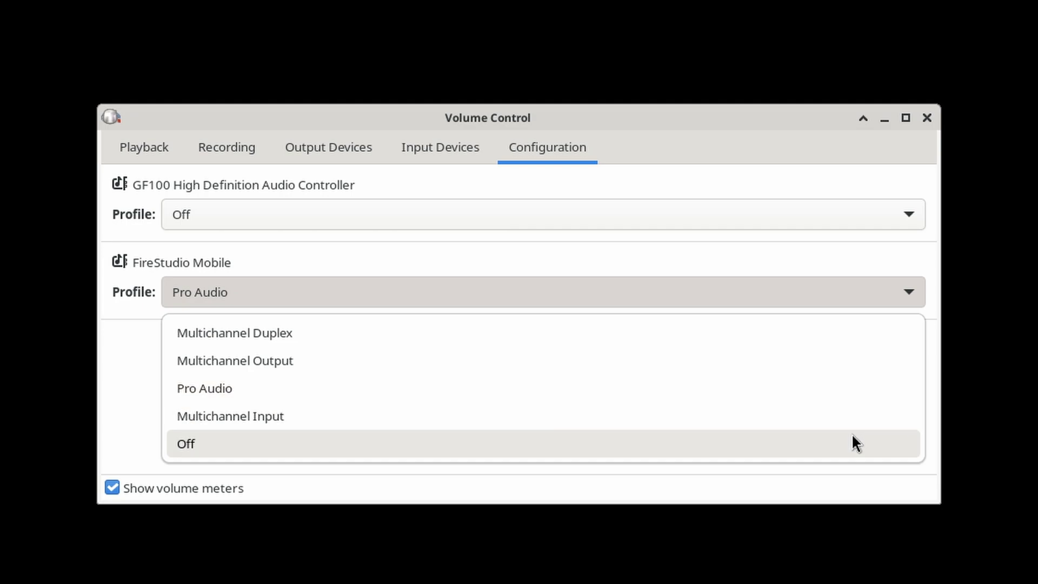
{"action": "left_click", "coordinate": [877, 484]}
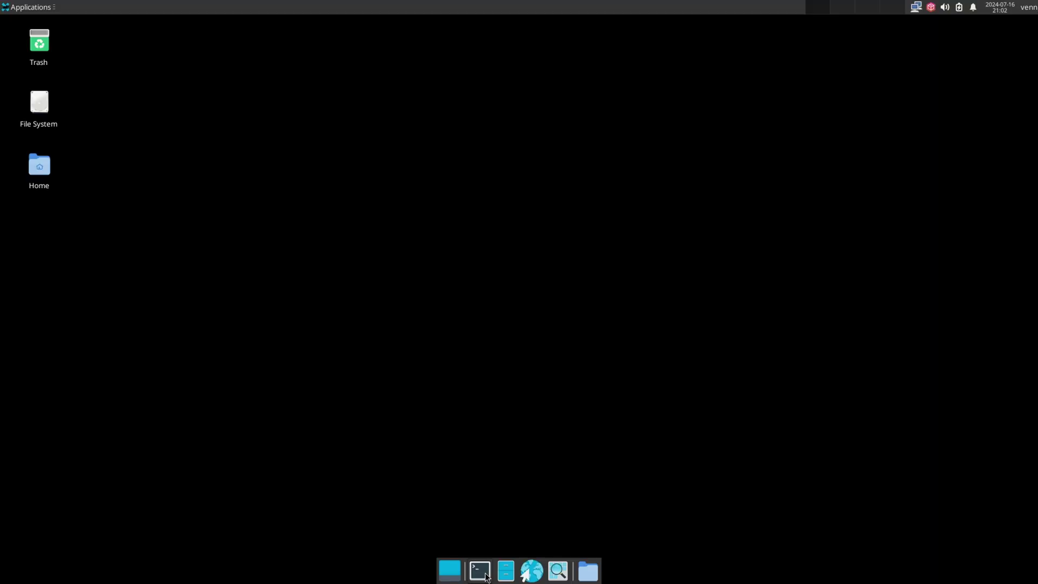
- In a new terminal, confirm pipewire --version reports 1.0.7
{"action": "key", "text": "ctrl+alt+t"}
{"action": "type", "text": "pi"}
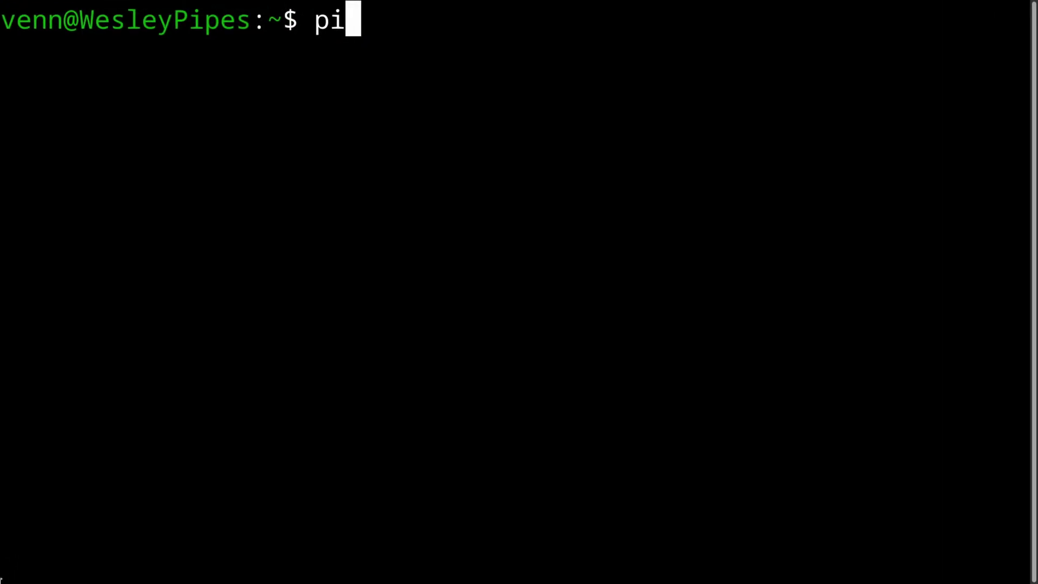
{"action": "type", "text": "pewire "}
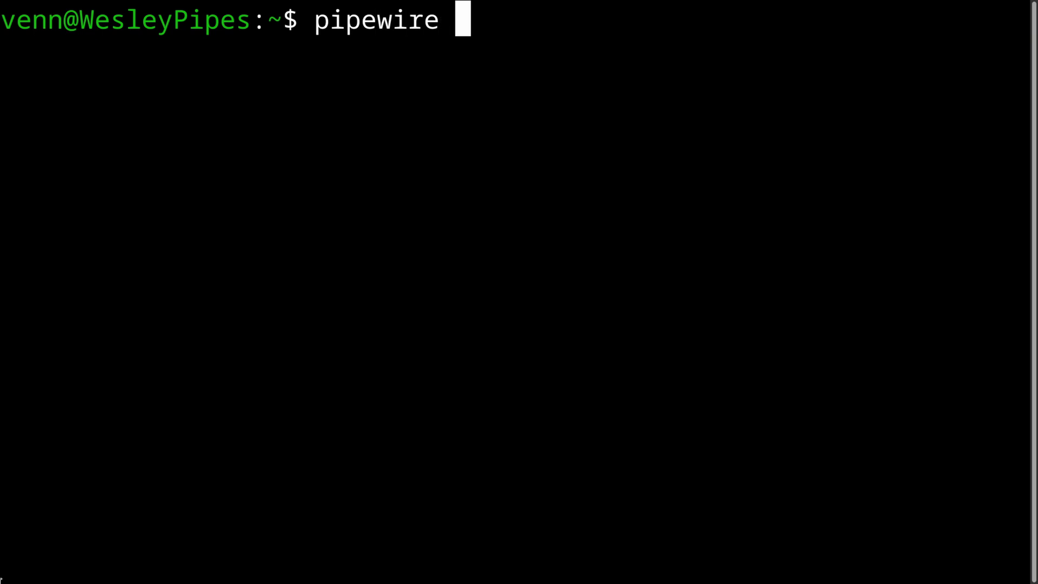
{"action": "type", "text": "--version"}
{"action": "key", "text": "Return"}
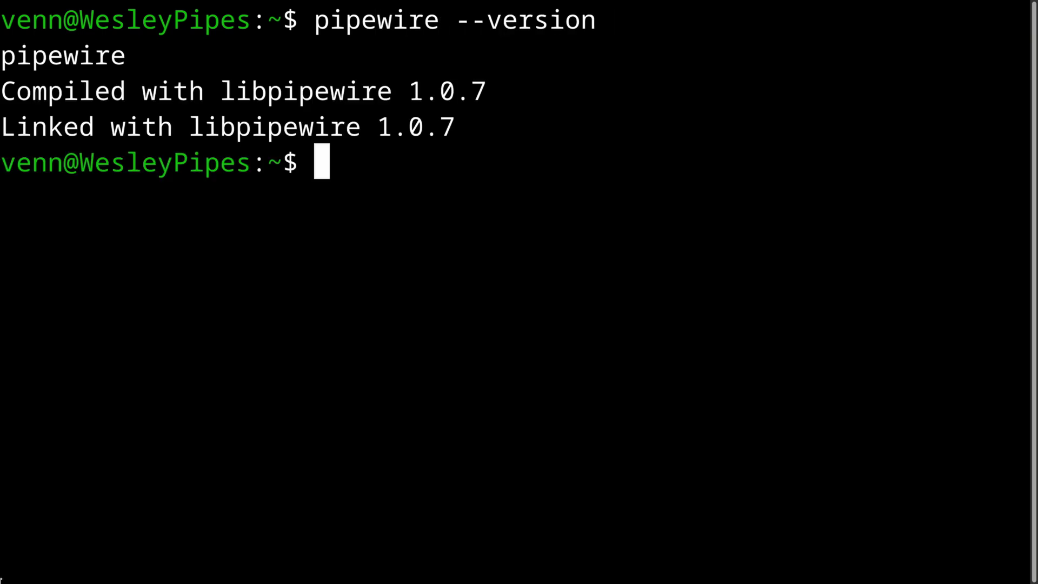
{"action": "double_click", "coordinate": [411, 100]}
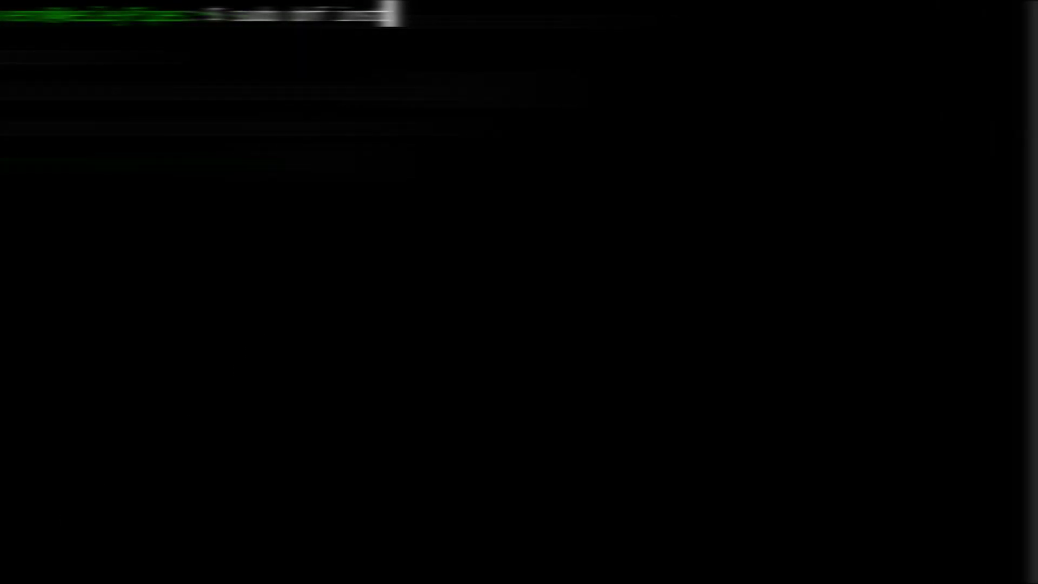
- Enter the dnf install command for ffado, pipewire-module-ffado and pipewire-jack-audio-connection-kit
{"action": "type", "text": "l"}
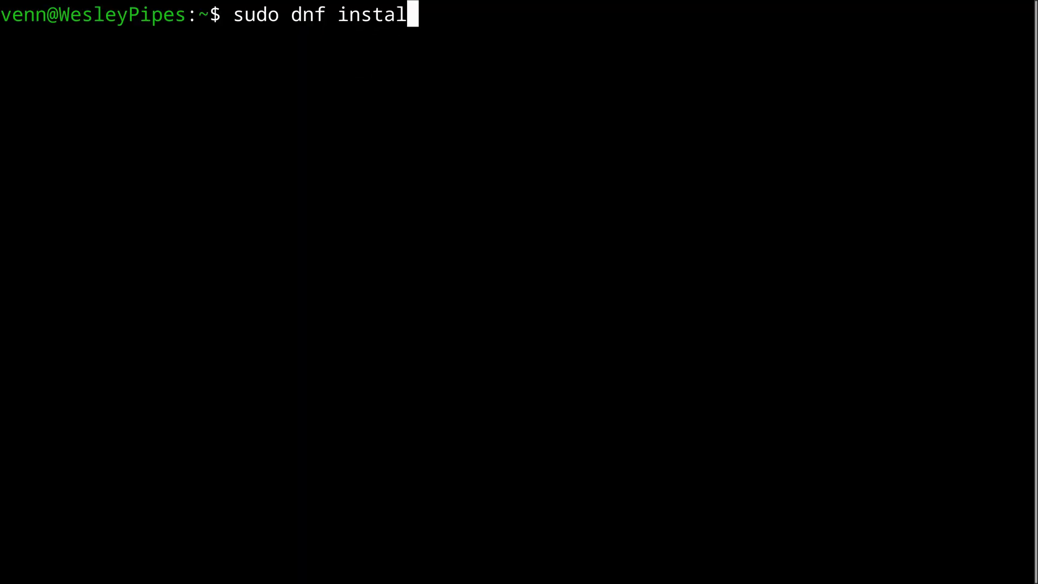
{"action": "type", "text": "l ffado"}
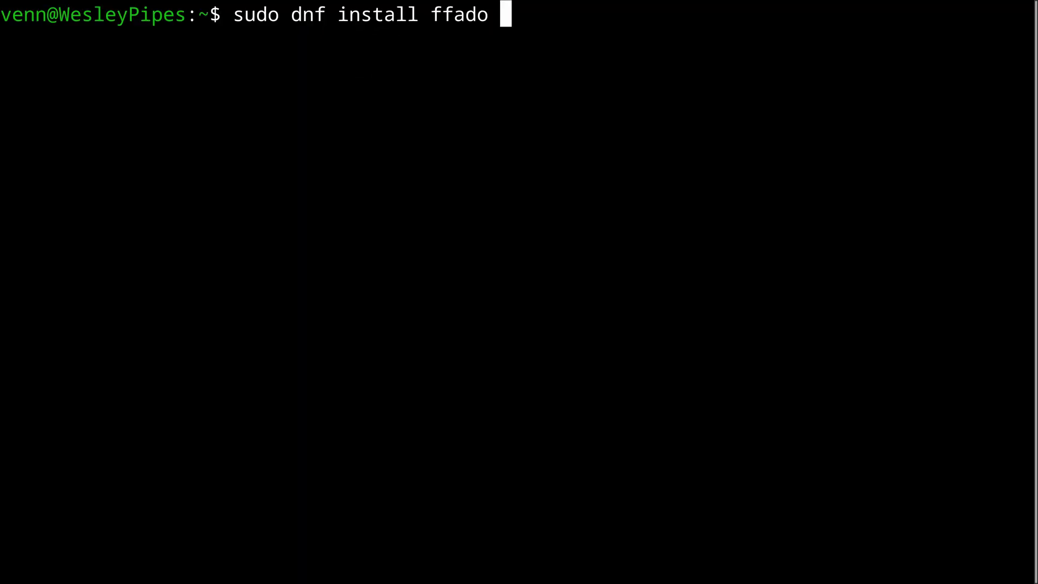
{"action": "type", "text": "pipewire-module-ffado"}
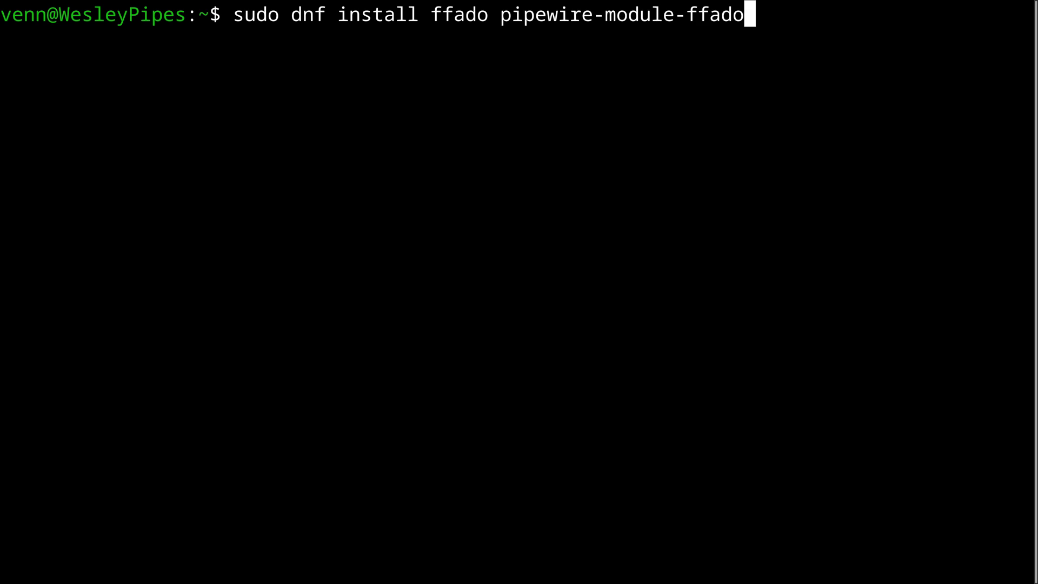
{"action": "type", "text": "pipewire-ja"}
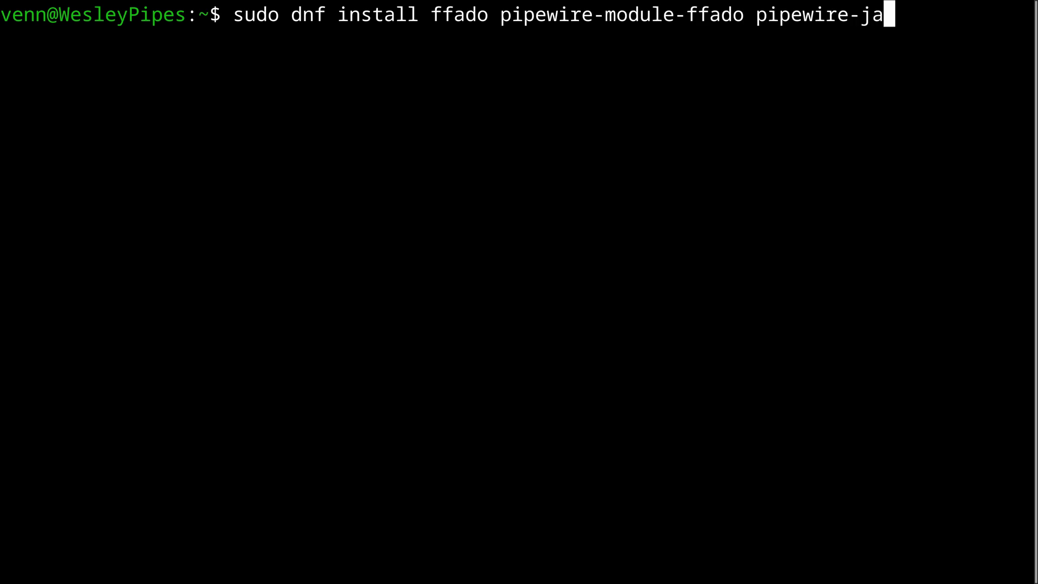
{"action": "key", "text": "Tab"}
{"action": "key", "text": "ctrl+u"}
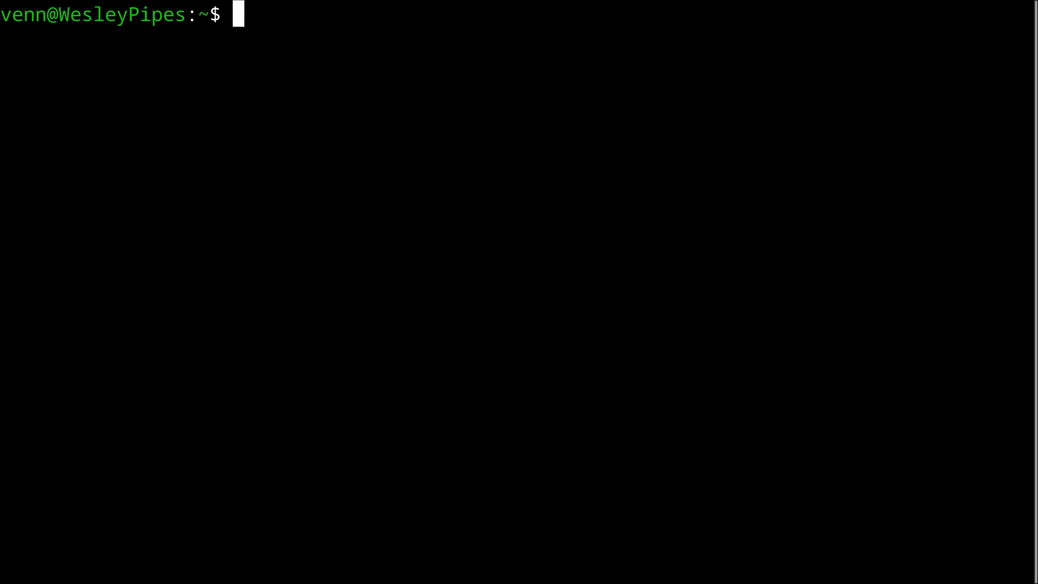
{"action": "type", "text": "sudo"}
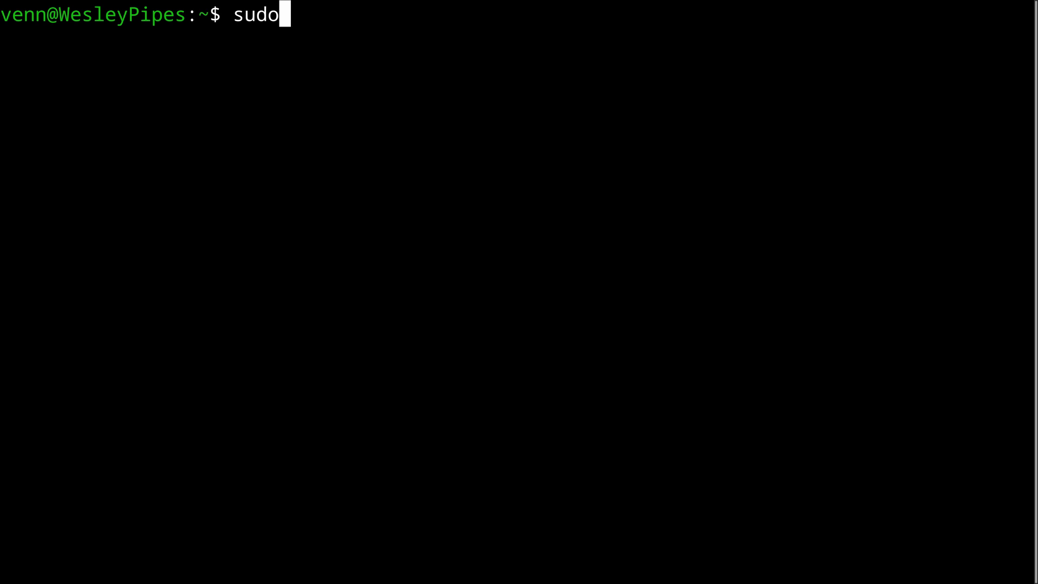
{"action": "type", "text": " nano"}
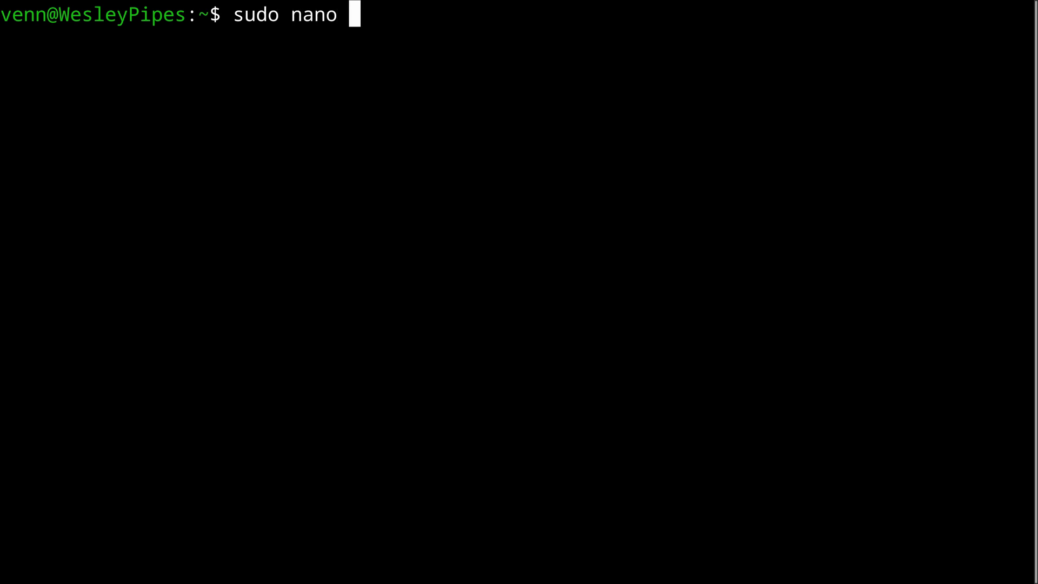
{"action": "type", "text": "/etc/security/limits.d/95-pipewire.conf"}
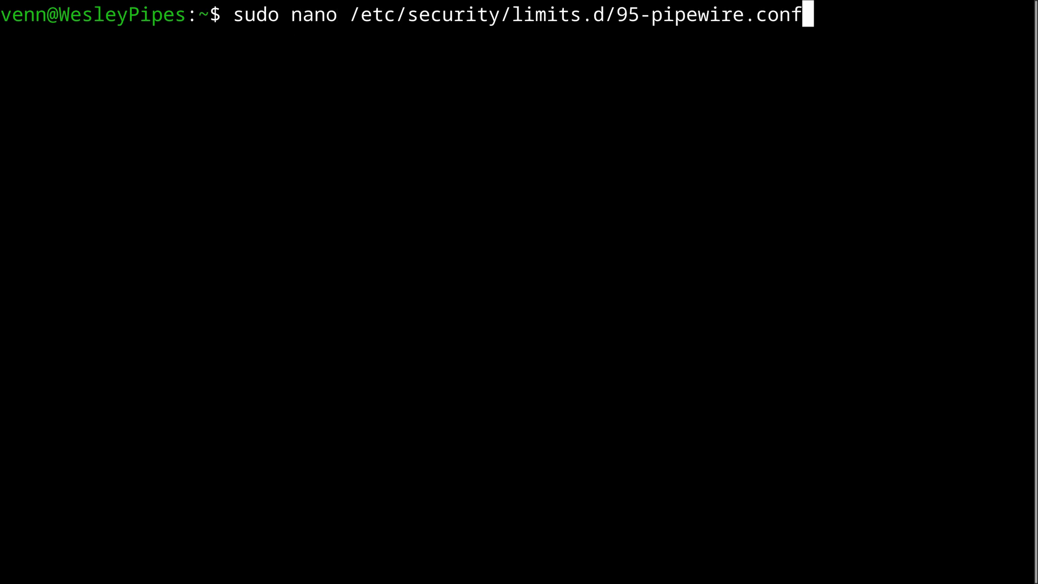
{"action": "key", "text": "Return"}
{"action": "type", "text": "@pipewire - rtprio 95 @pipewire - nice -19 @pipewire - memlock 4194304"}
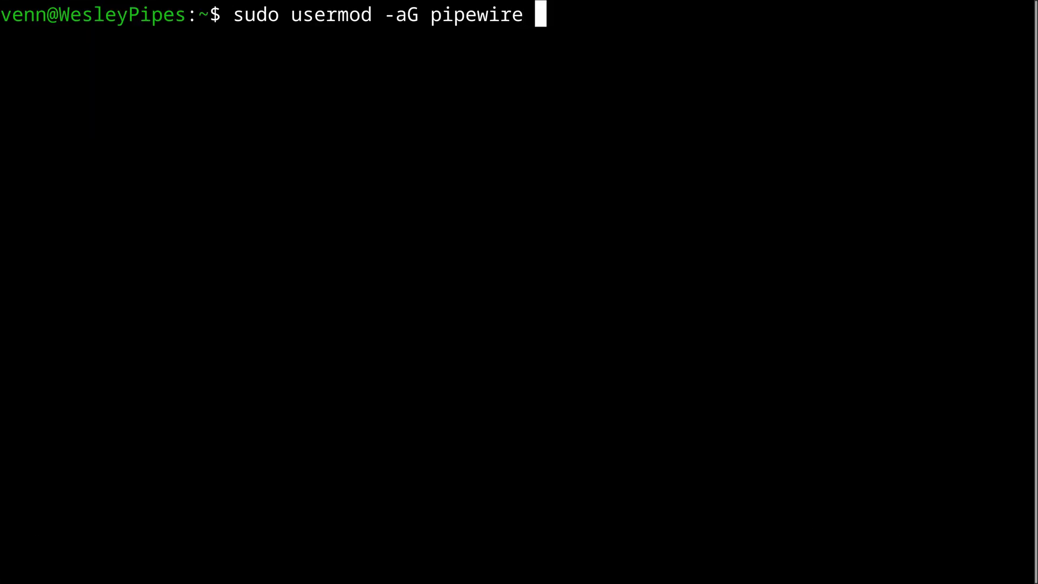
{"action": "type", "text": "venn"}
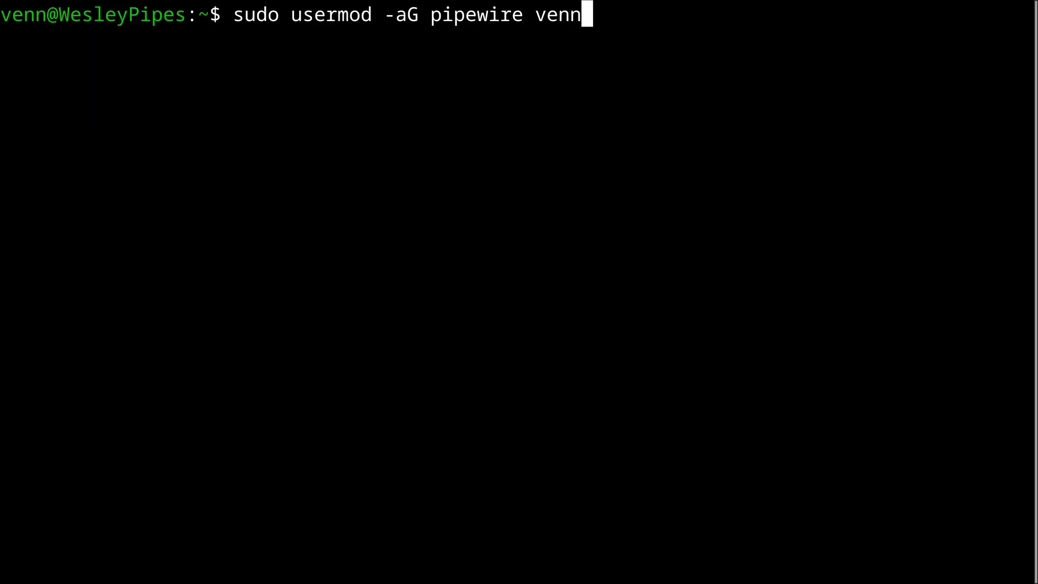
{"action": "key", "text": "Return"}
- Create /etc/modprobe.d/alsa-blacklist.conf with twelve commented snd blacklist lines, leaving snd-dice active
{"action": "key", "text": "ctrl+l"}
{"action": "type", "text": "sudo nano"}
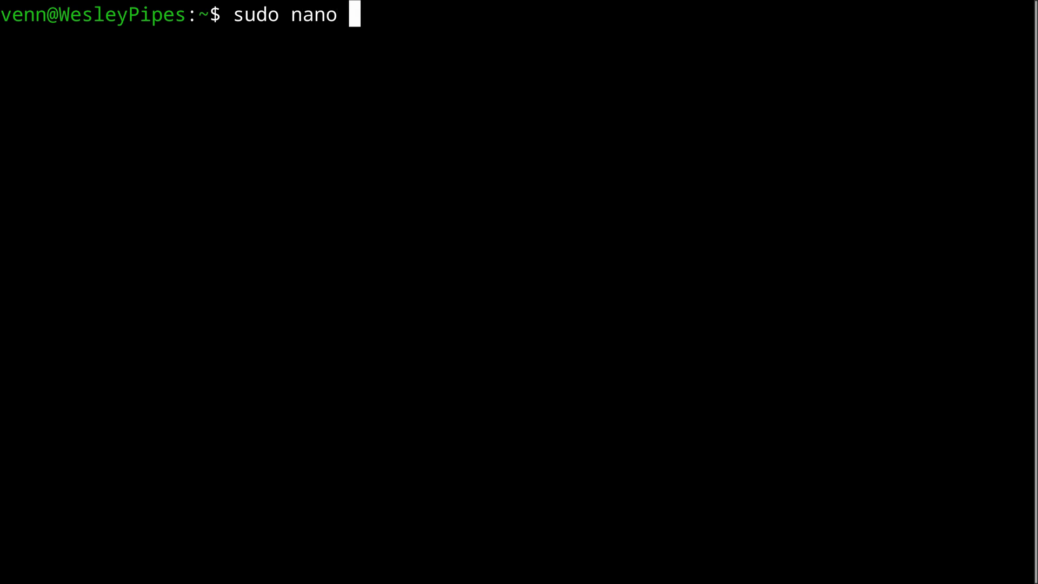
{"action": "type", "text": "/etc/modprobe.d/alsa-blacklist.conf"}
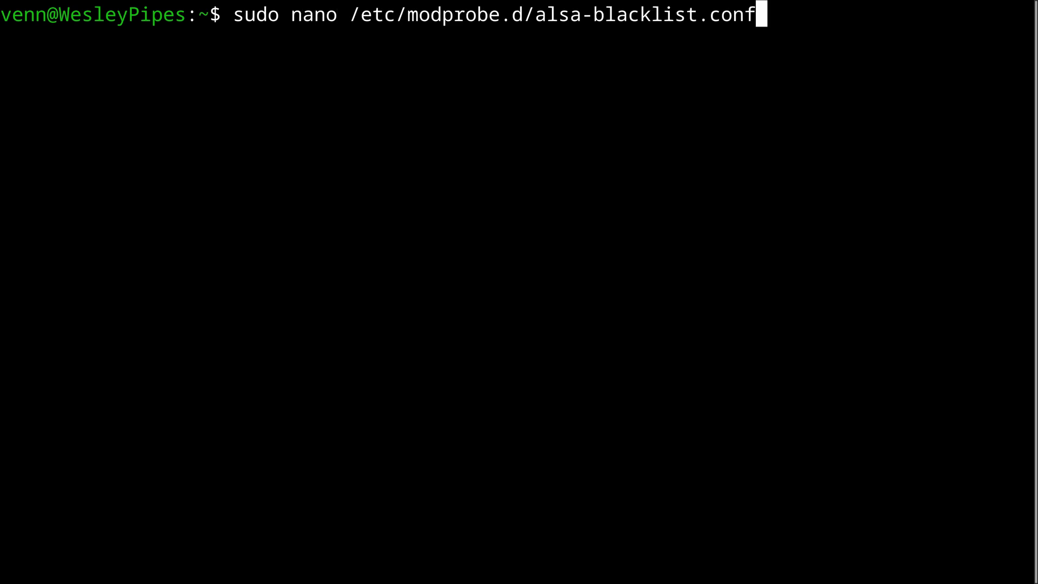
{"action": "key", "text": "Return"}
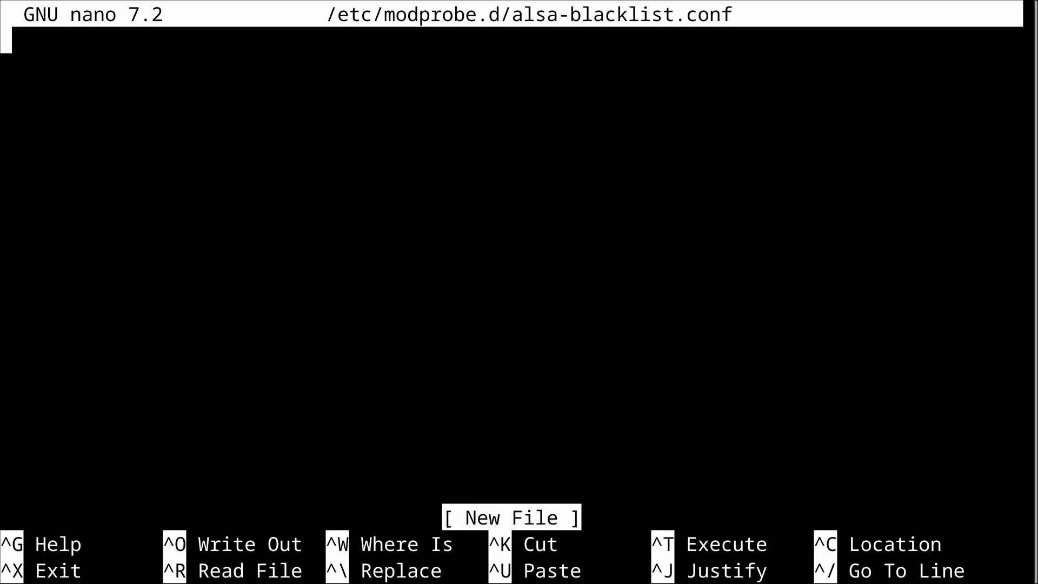
{"action": "type", "text": "#blacklist snd-fireworks #blacklist snd-bebob #blacklist snd-oxfw #blacklist snd-dice #blacklist snd-firewire-digi00x #blacklist snd-firewire-tascam #blacklist snd-firewire-lib #blacklist snd-firewire-transceiver #blacklist snd-fireface #blacklist snd-firewire-motu #blacklist snd_hda_intel #blacklist snd_seq_dummy"}
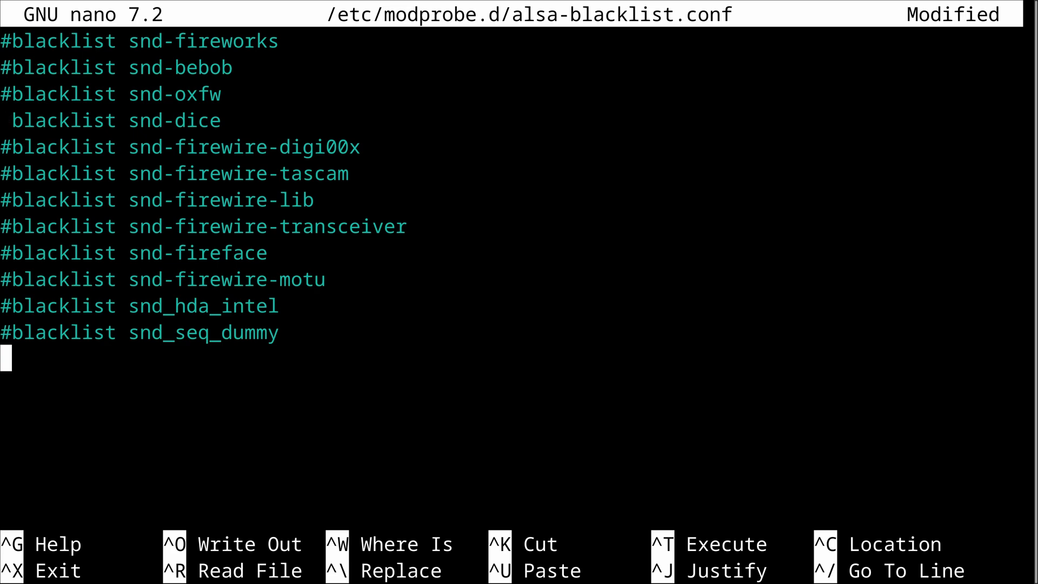
- Create pipewire.conf.d/10-ffado.conf with the FFADO duplex, 128-frame, 48000 Hz driver settings and save it
{"action": "type", "text": "mkdir "}
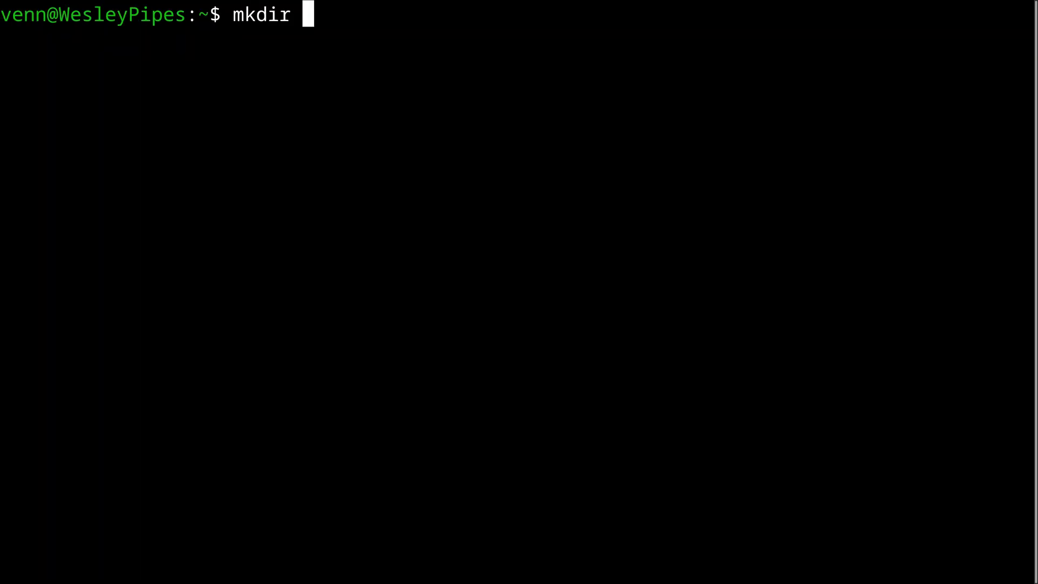
{"action": "type", "text": "-p ~/.config/pipewire/pipewire.conf.d/"}
{"action": "key", "text": "Return"}
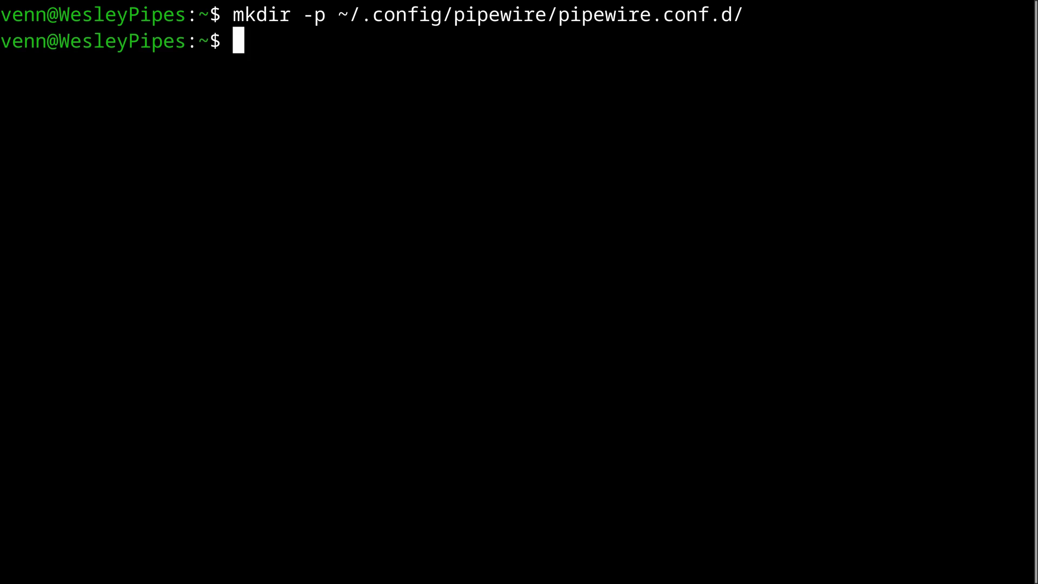
{"action": "type", "text": "nano "}
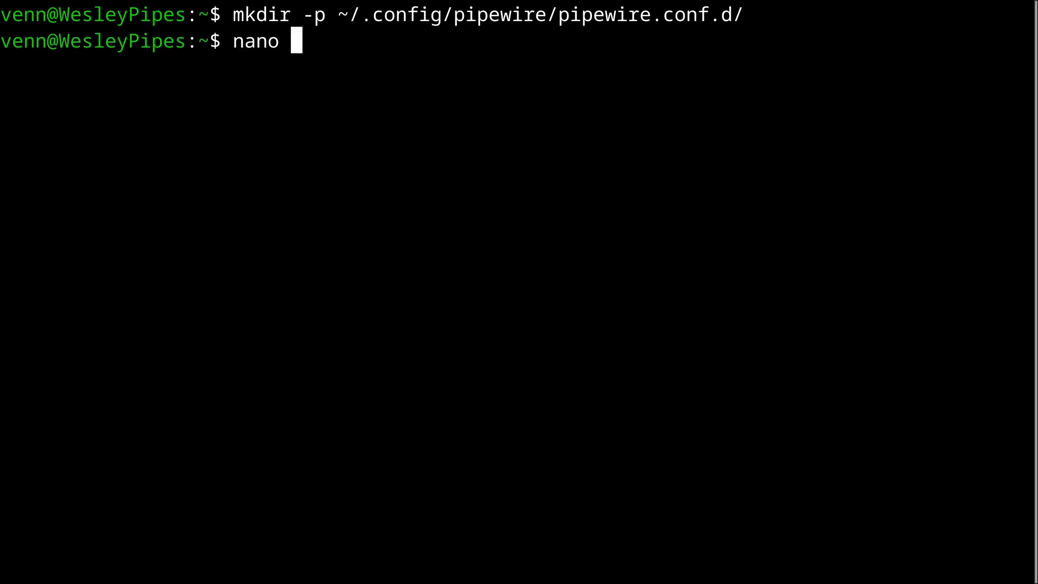
{"action": "type", "text": "~/.config/pipewire/pipewire.conf.d/10-ffado.conf"}
{"action": "key", "text": "Return"}
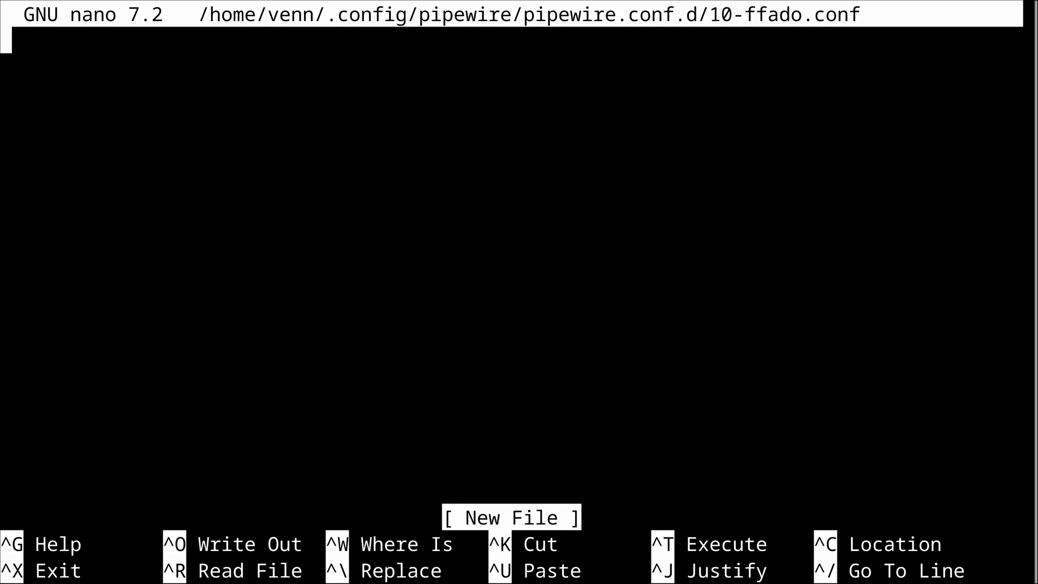
{"action": "key", "text": "ctrl+shift+v"}
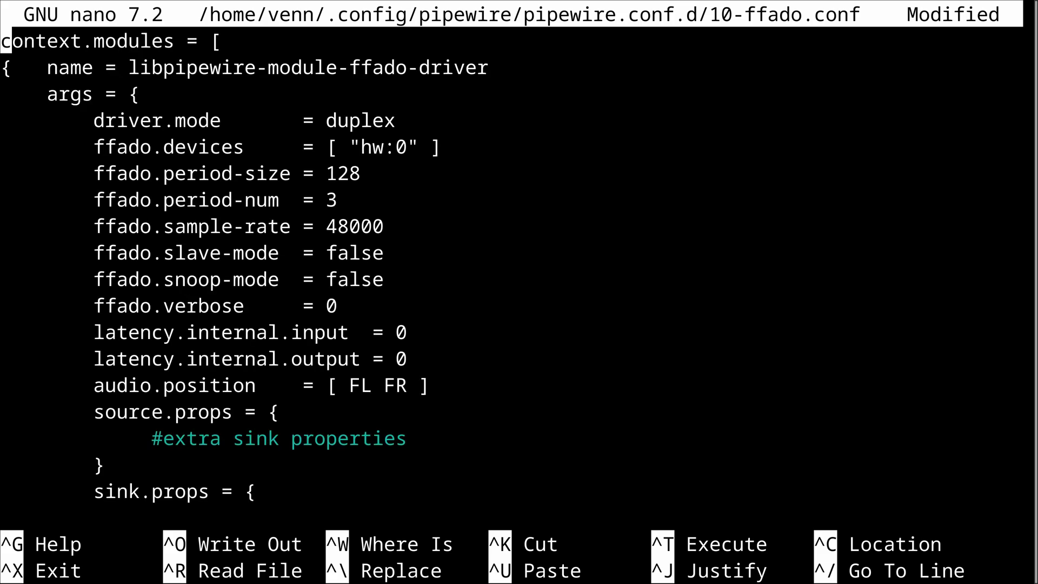
{"action": "key", "text": "ctrl+x"}
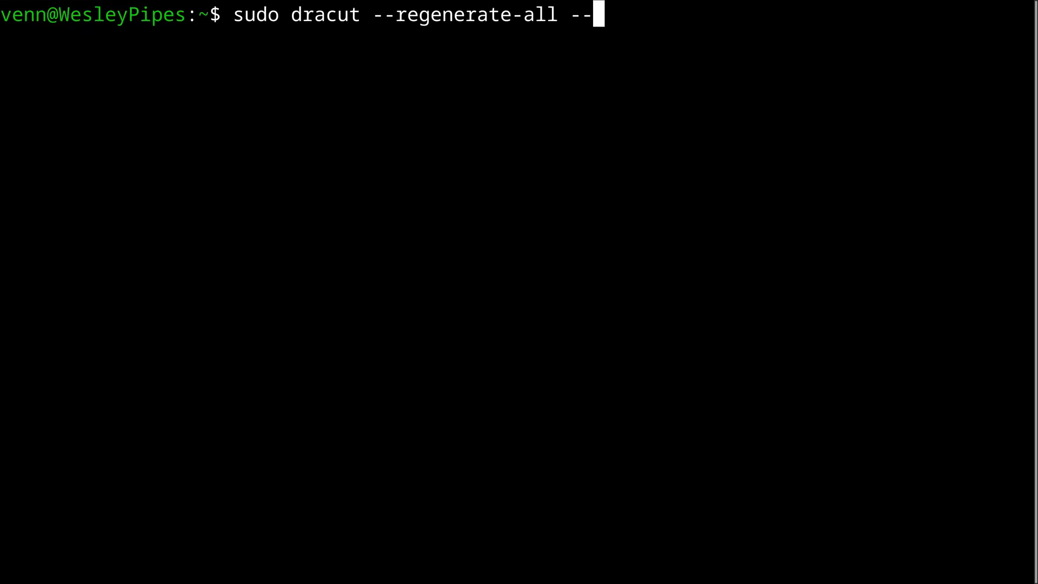
- Regenerate all initramfs images with dracut --force, then reboot
{"action": "type", "text": "force"}
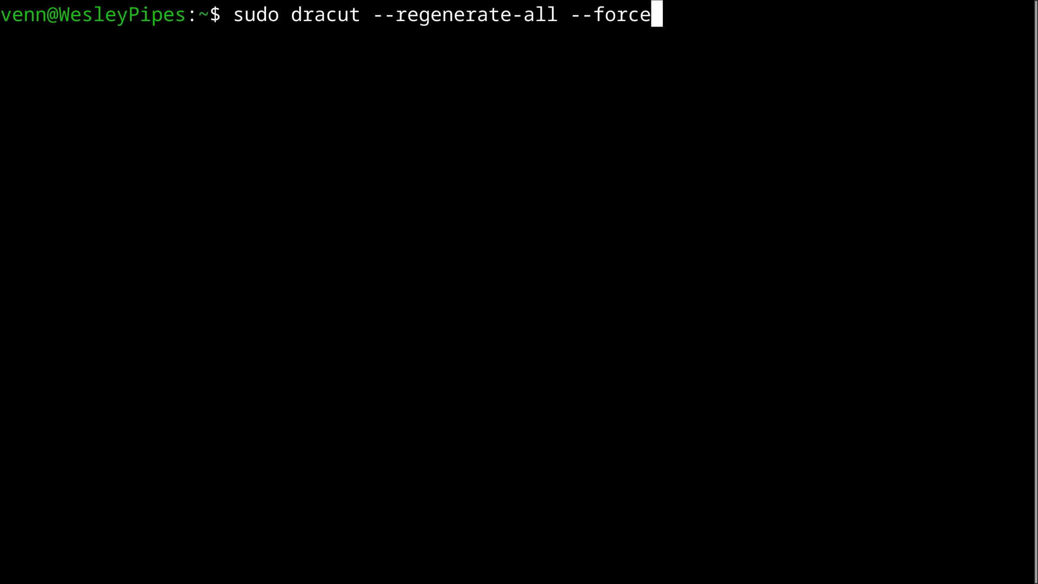
{"action": "key", "text": "Return"}
{"action": "type", "text": "sudo reboot"}
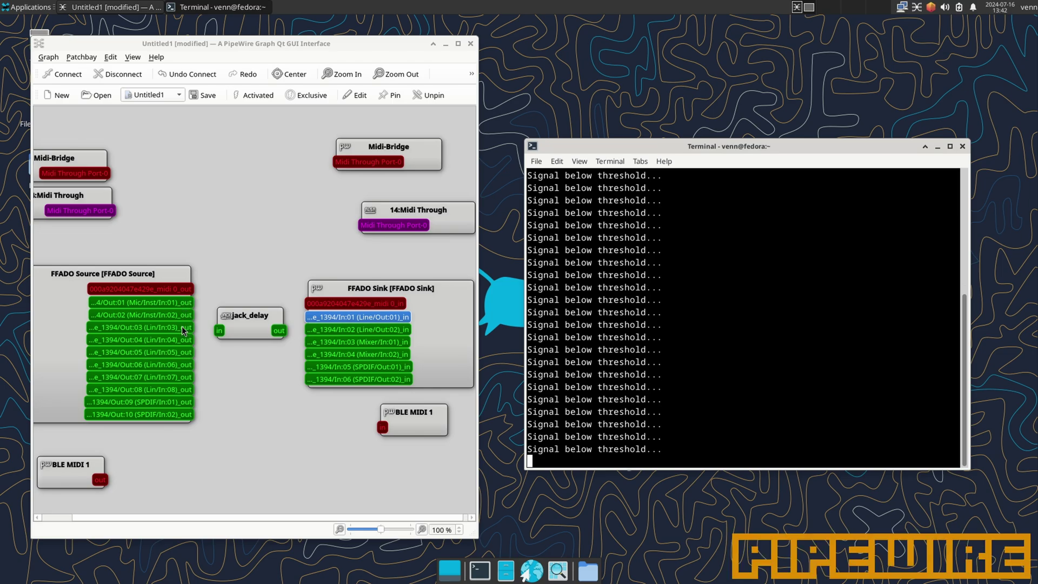
- Loop FFADO Source Out:03 through jack_delay into FFADO Sink In:01 to measure round-trip latency
{"action": "left_click", "coordinate": [191, 327]}
{"action": "left_click_drag", "start_coordinate": [191, 329], "coordinate": [219, 331]}
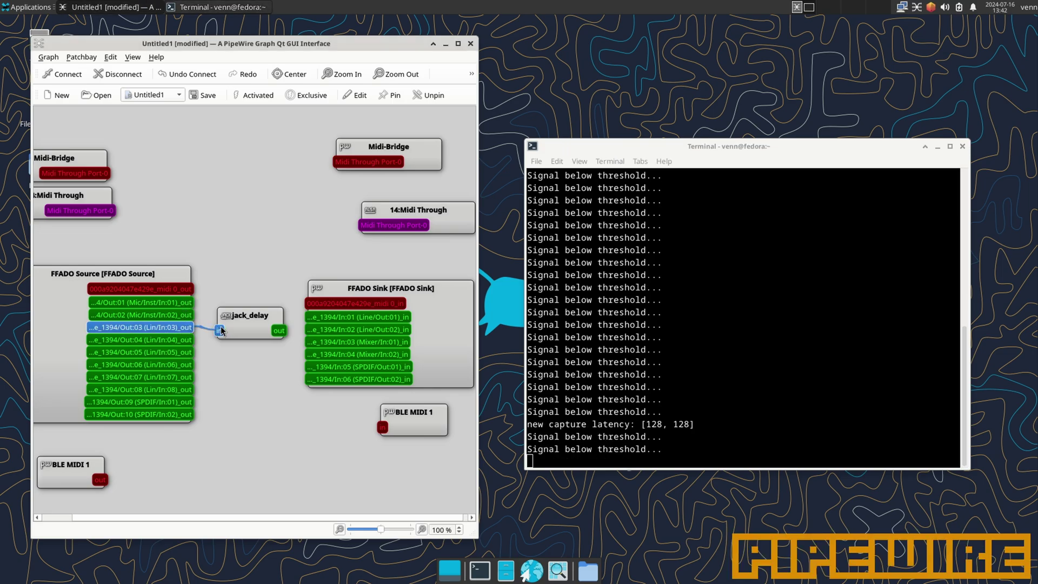
{"action": "left_click_drag", "start_coordinate": [278, 330], "coordinate": [312, 319]}
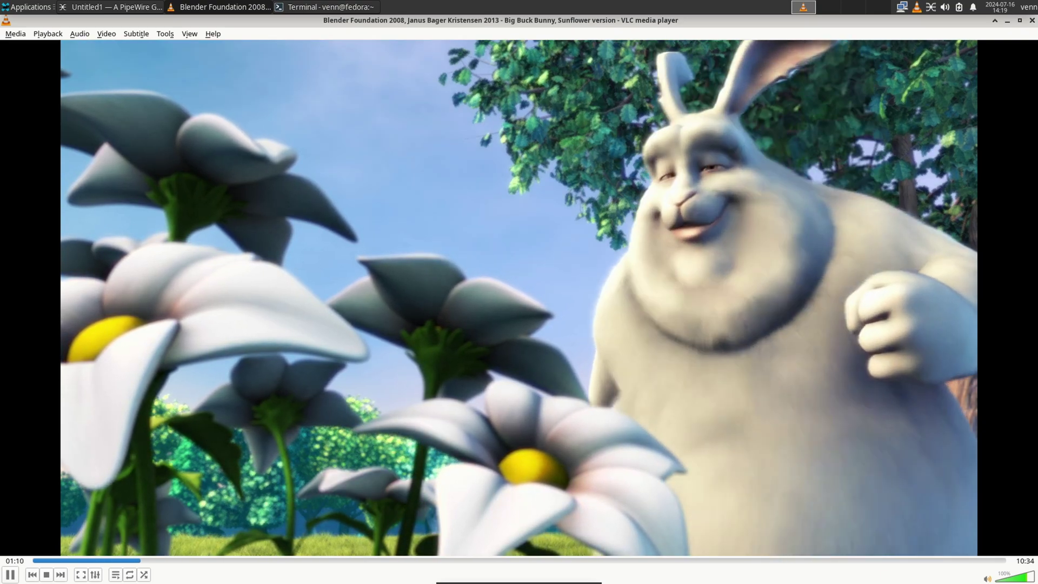
- Check in qpwgraph that VLC's output_FL/FR links go to FFADO Sink
{"action": "key", "text": "alt+Tab"}
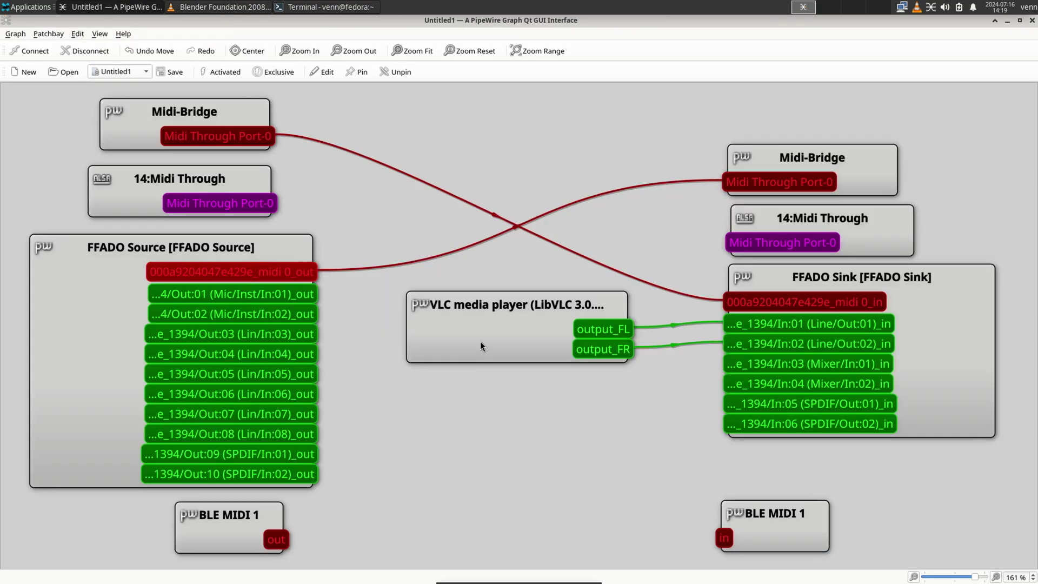
{"action": "left_click", "coordinate": [481, 346]}
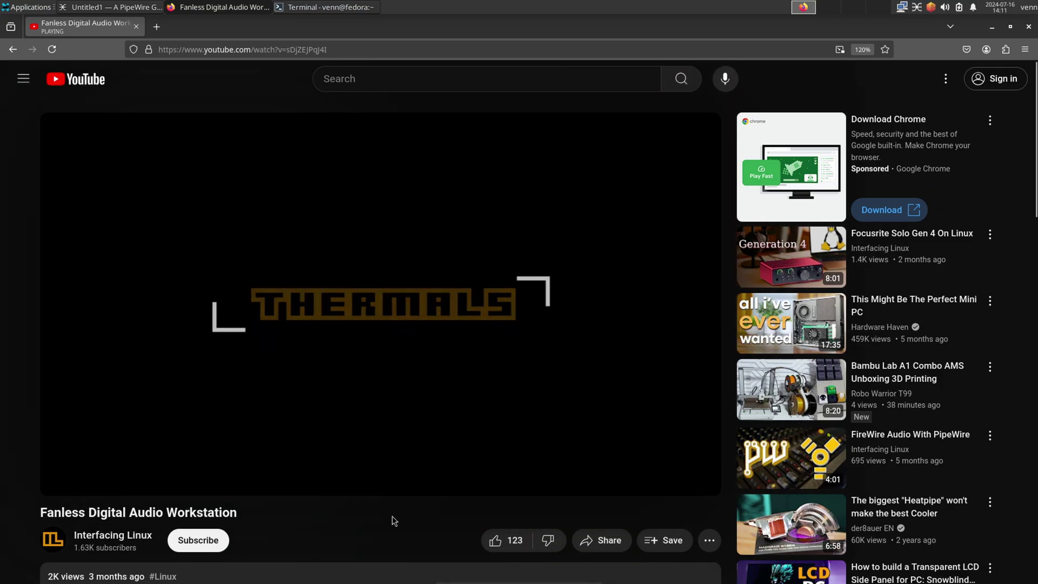
- Verify in qpwgraph that Firefox's audio is linked to FFADO Sink
{"action": "key", "text": "alt+Tab"}
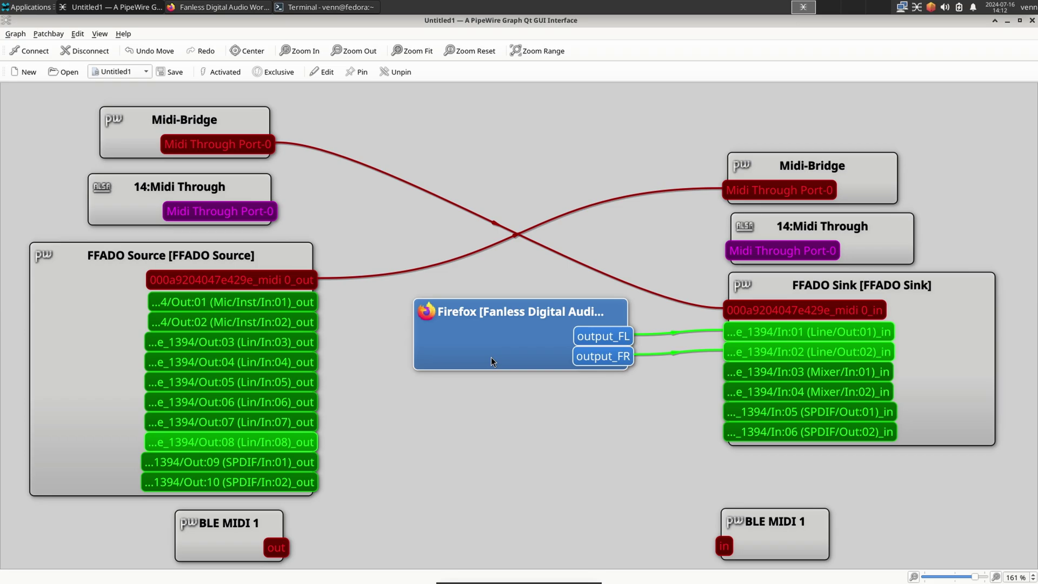
{"action": "left_click", "coordinate": [911, 410]}
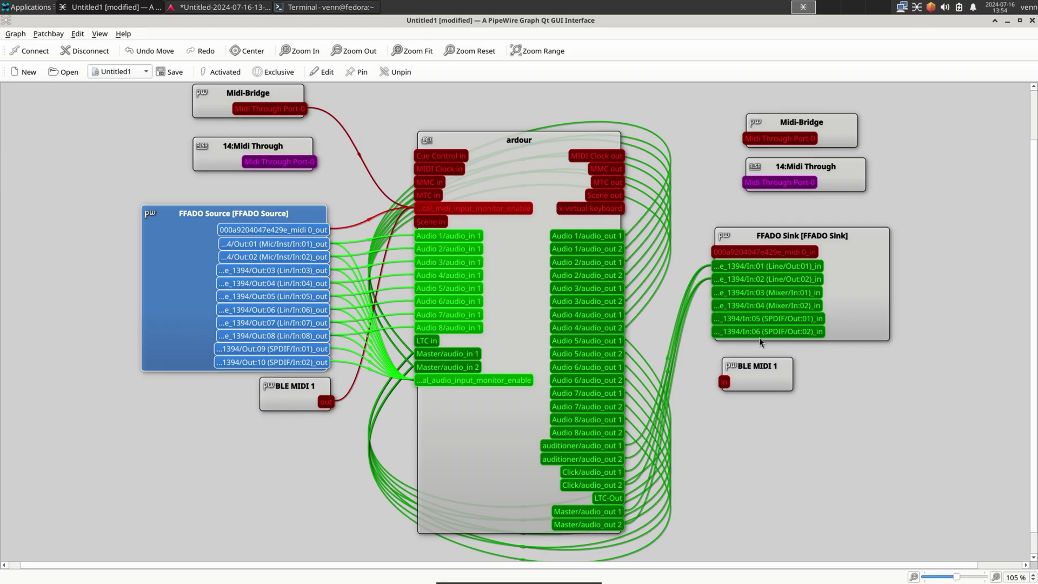
- Highlight FFADO Sink's connections in qpwgraph to confirm Ardour's master output feeds it
{"action": "left_click", "coordinate": [850, 297]}
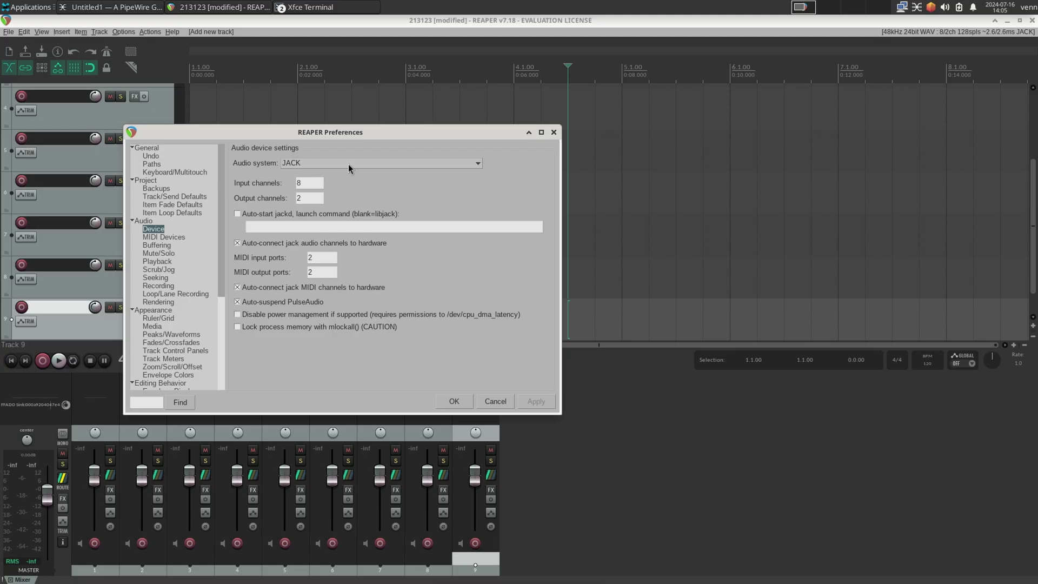
- Open the Audio system list in REAPER's device preferences to pick JACK
{"action": "left_click", "coordinate": [348, 164]}
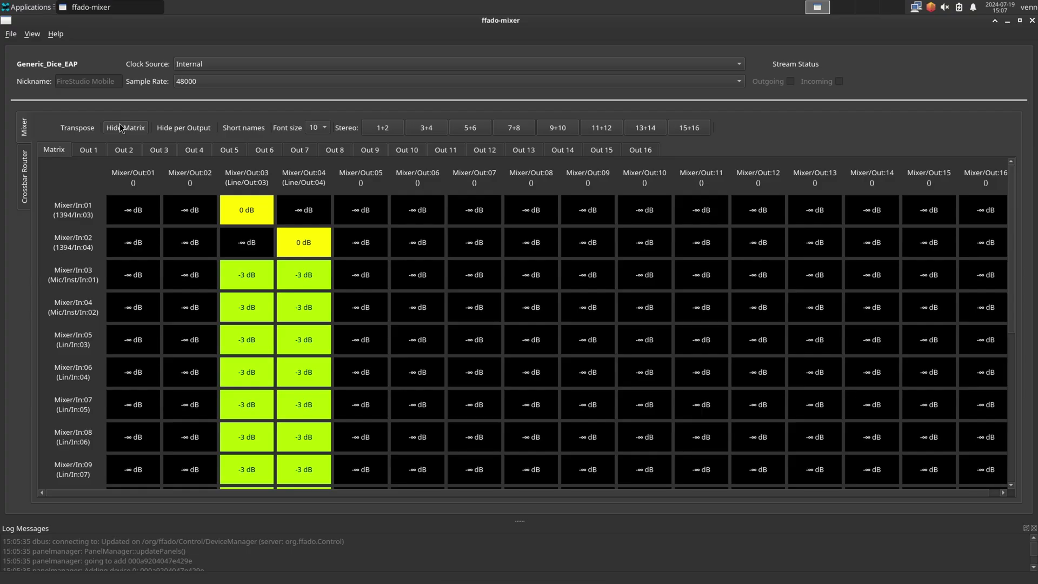
- Review the Crossbar Router assignments, then return to the Mixer's per-output faders
{"action": "left_click", "coordinate": [24, 176]}
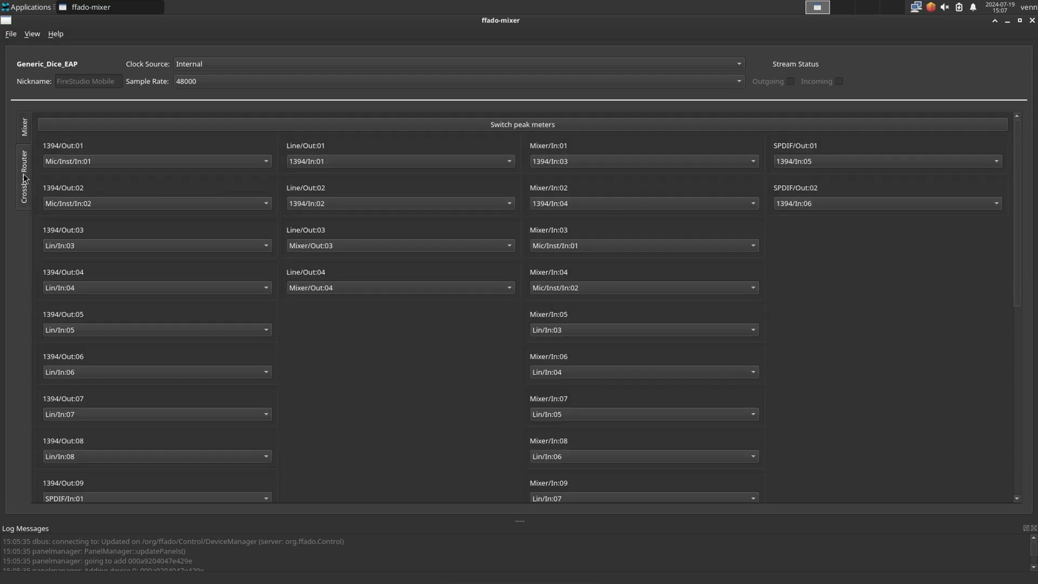
{"action": "left_click", "coordinate": [24, 127]}
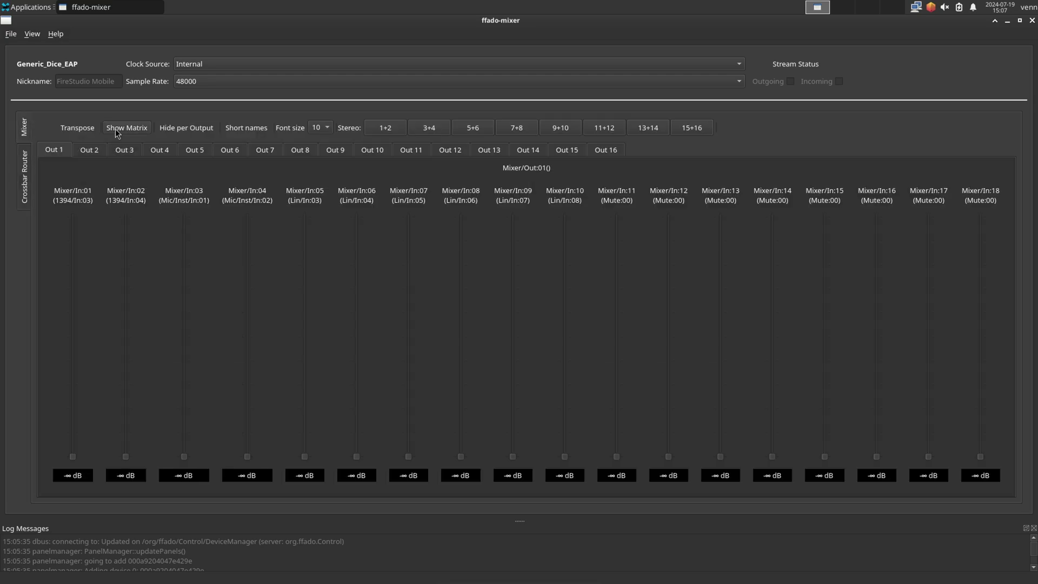